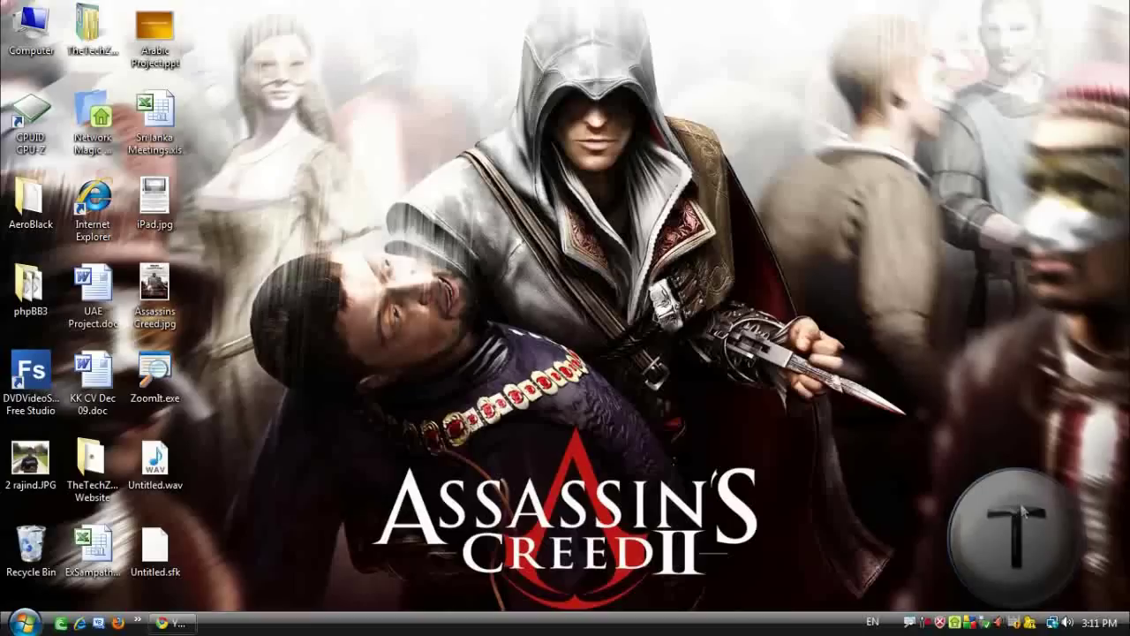
- Check which input languages are available in the language indicator's list
click(872, 623)
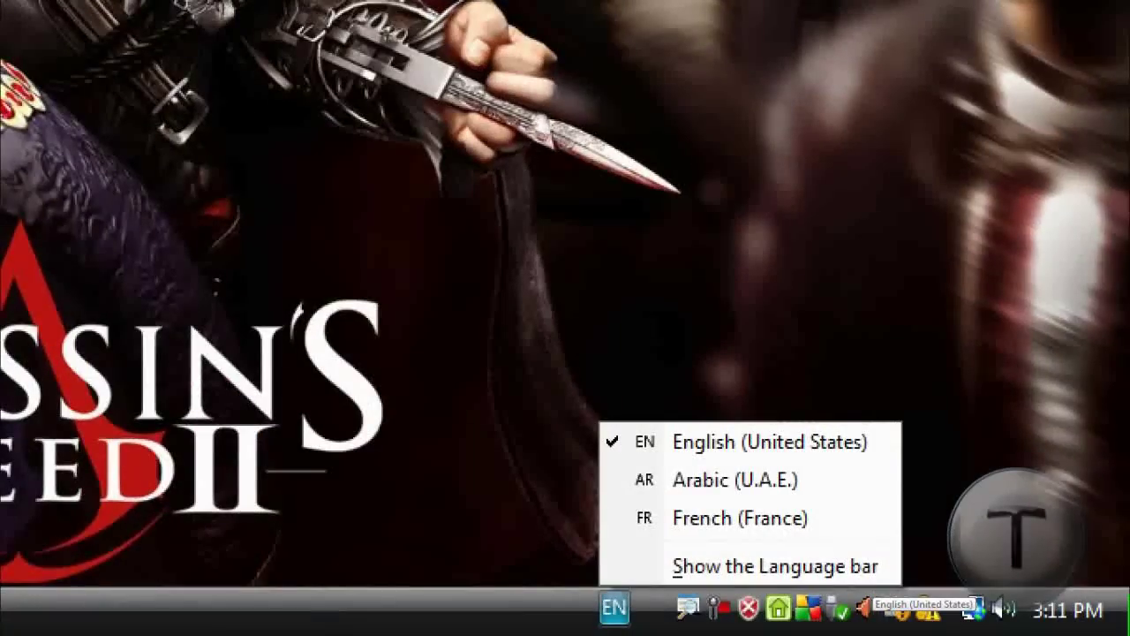
click(650, 621)
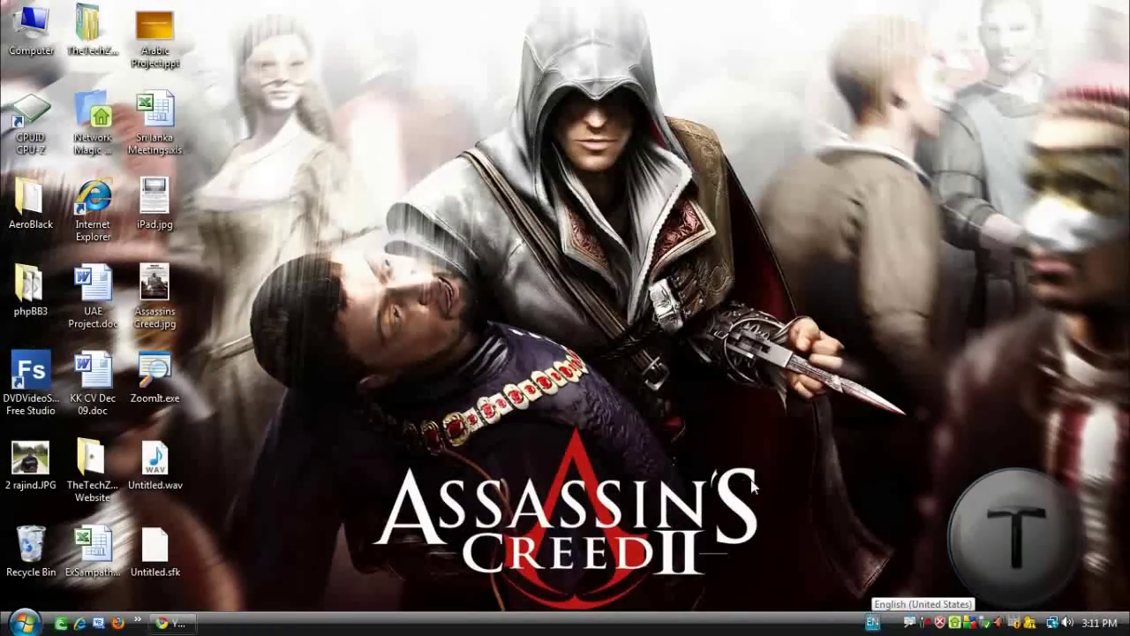
- Open the Regional and Language Options from the Control Panel's Classic View
click(24, 622)
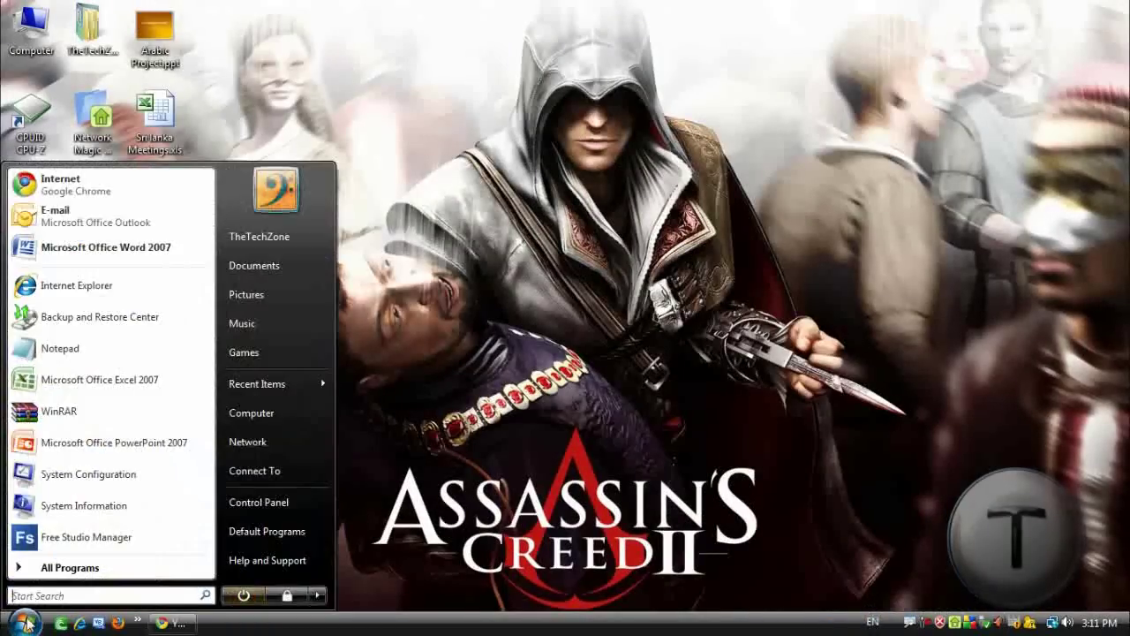
click(300, 500)
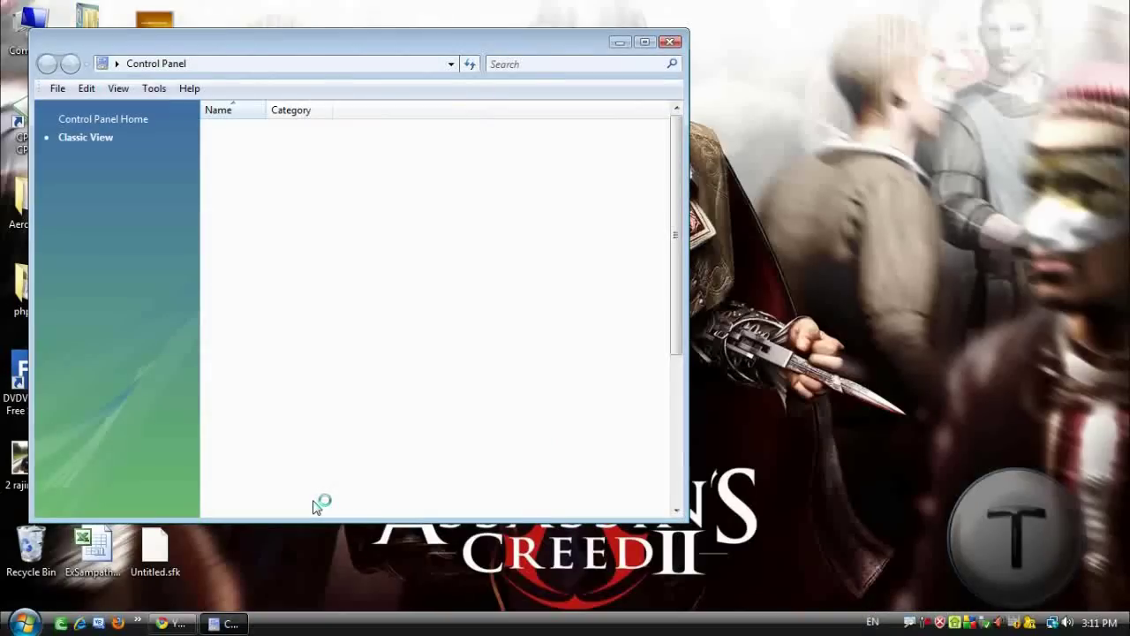
scroll(681, 338, down, 2)
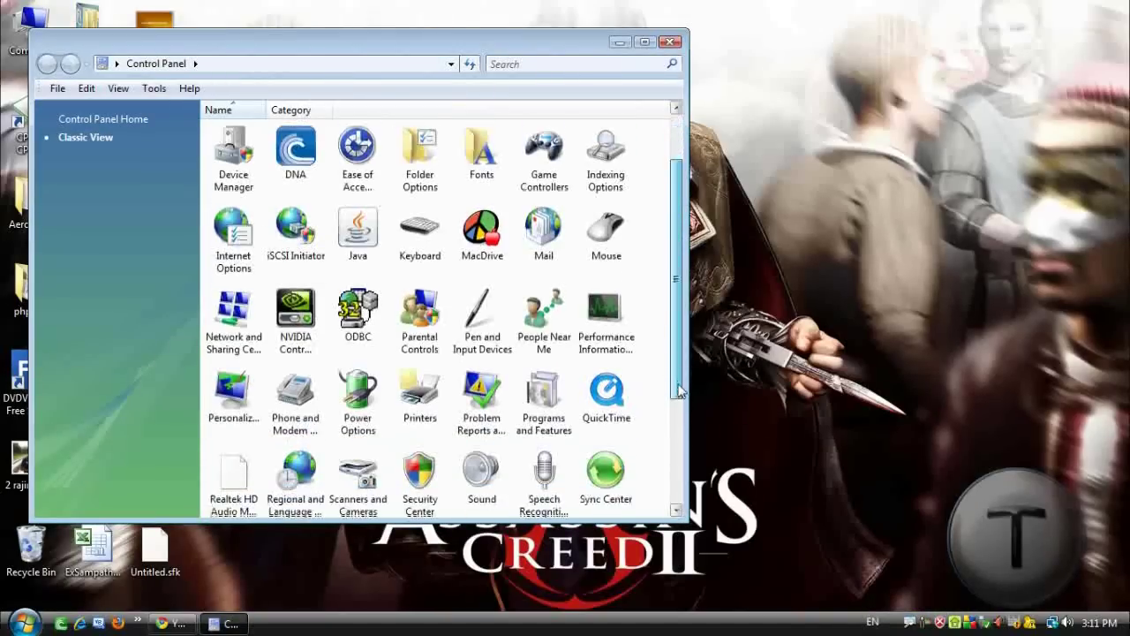
scroll(442, 265, up, 2)
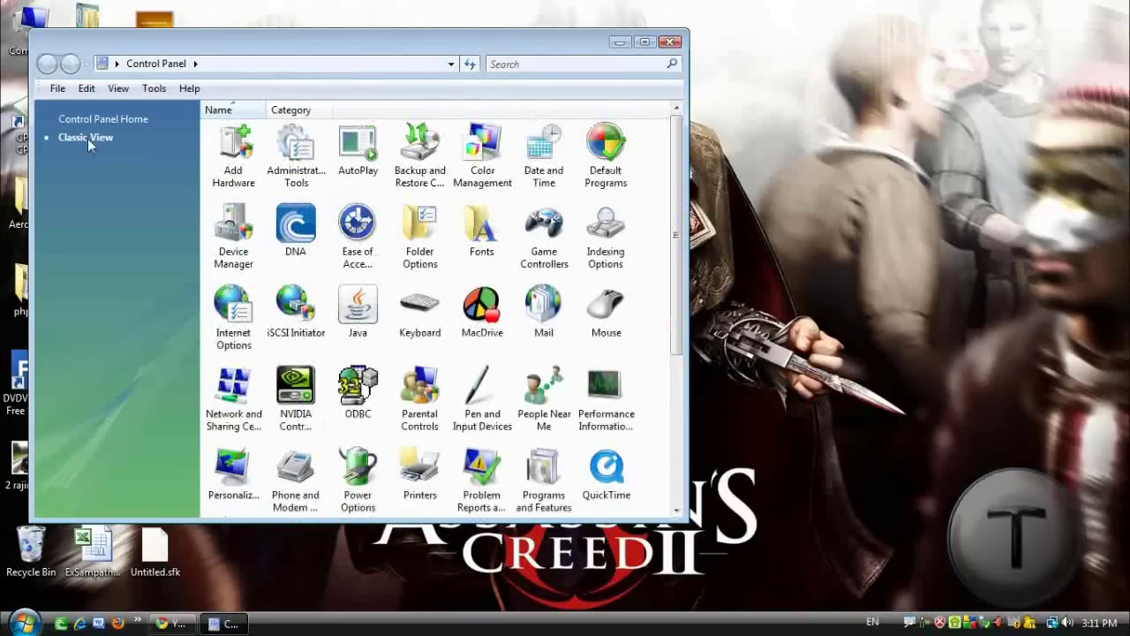
scroll(640, 353, down, 3)
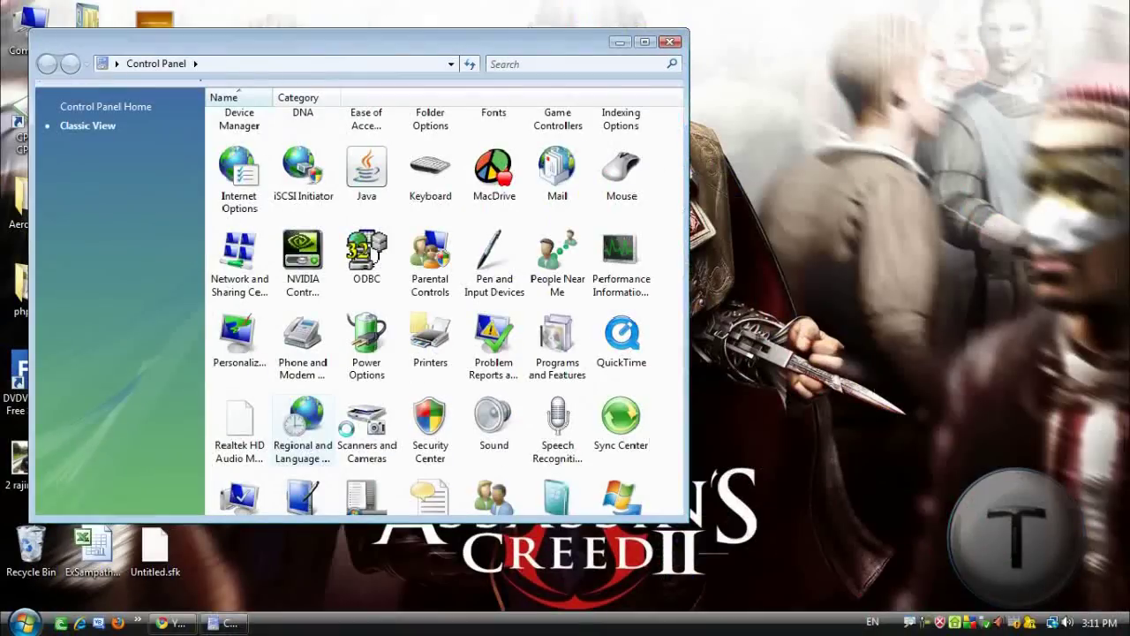
double_click(491, 329)
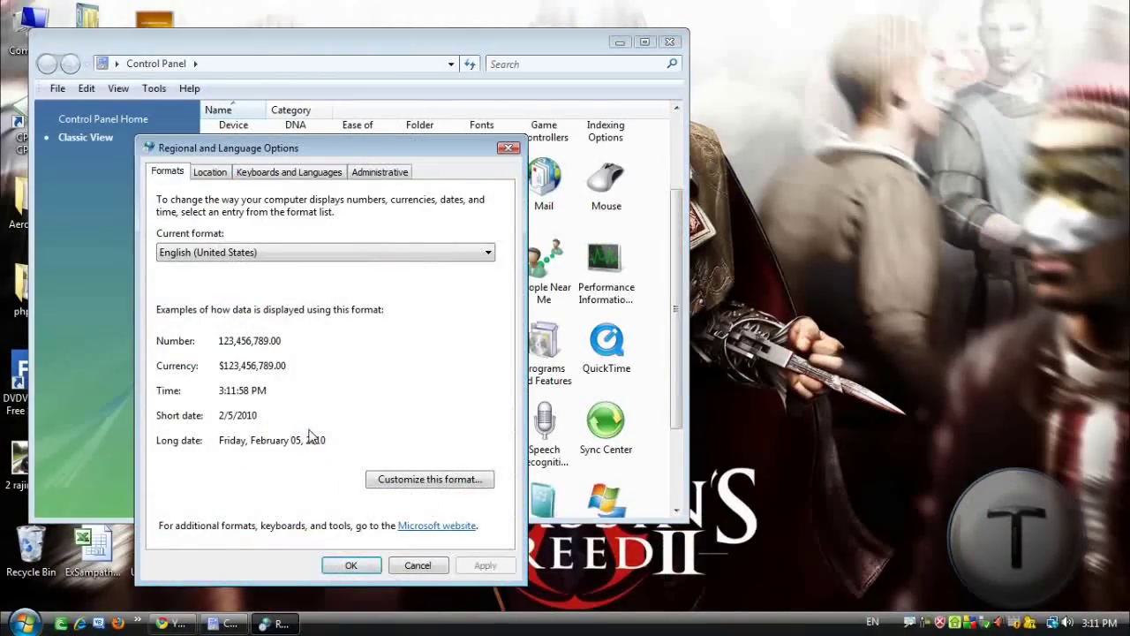
- Open the Text Services and Input Languages settings for changing keyboards and start adding an input language
click(312, 174)
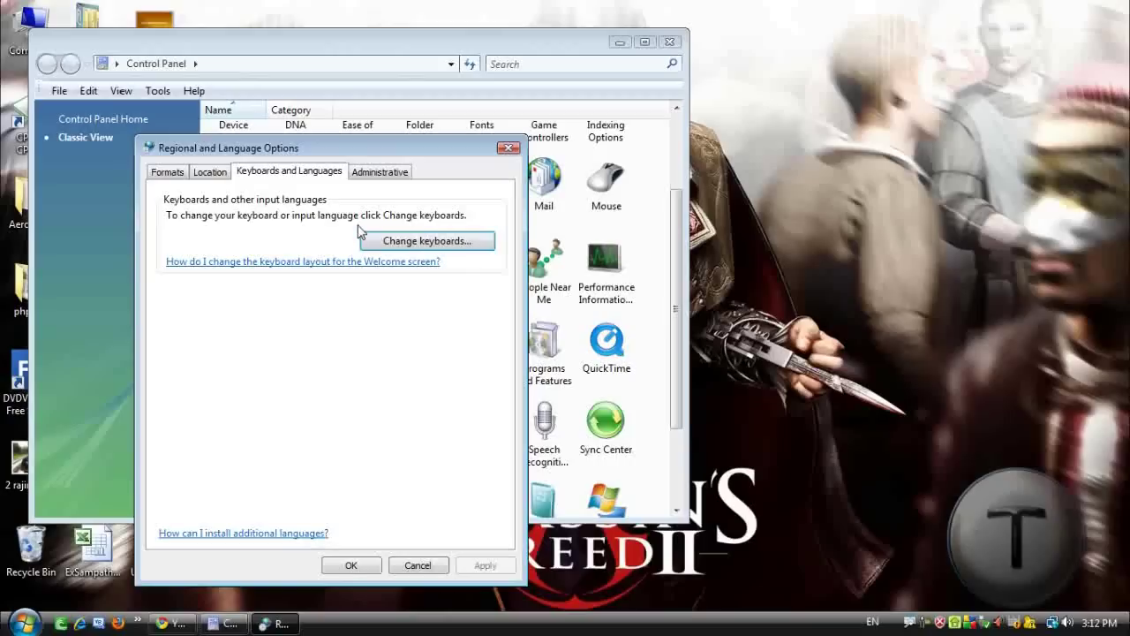
click(651, 347)
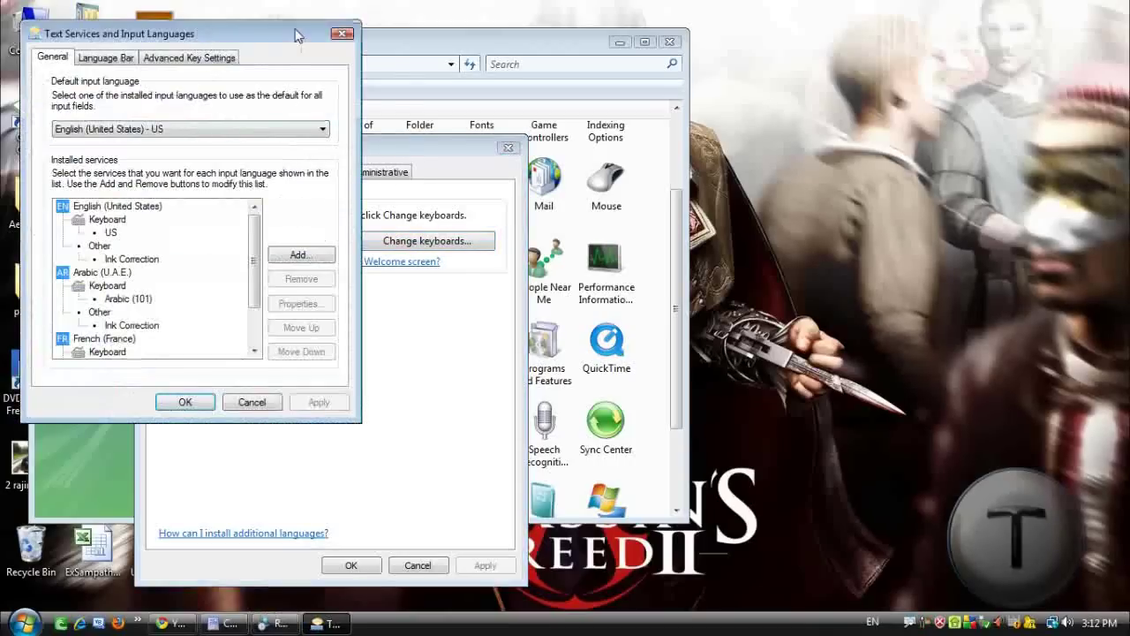
drag(295, 35, 432, 165)
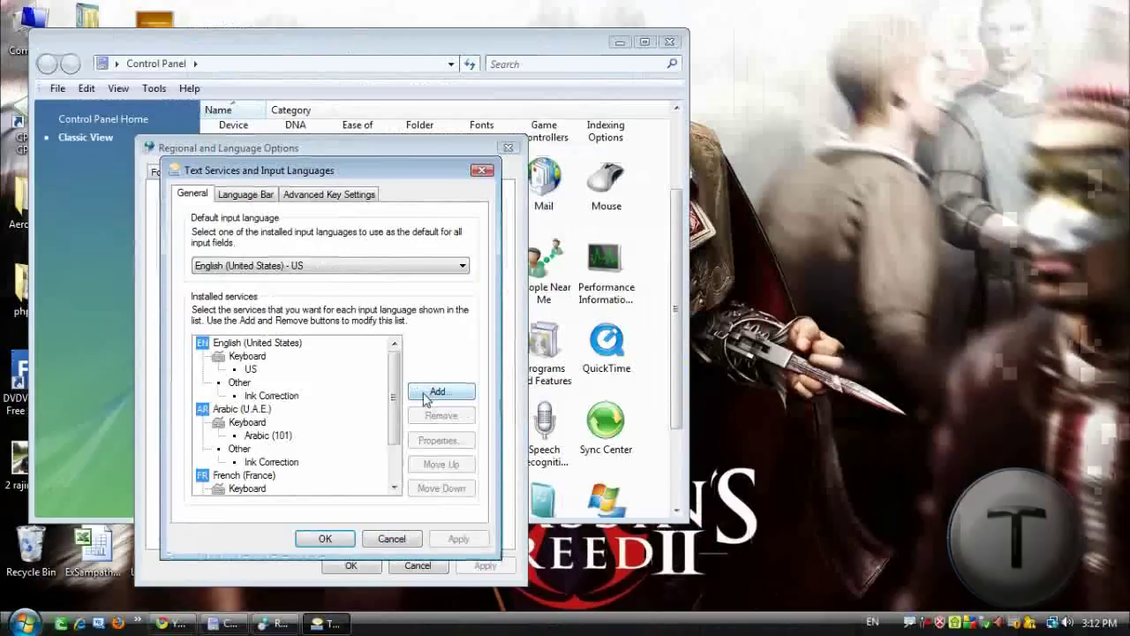
click(629, 355)
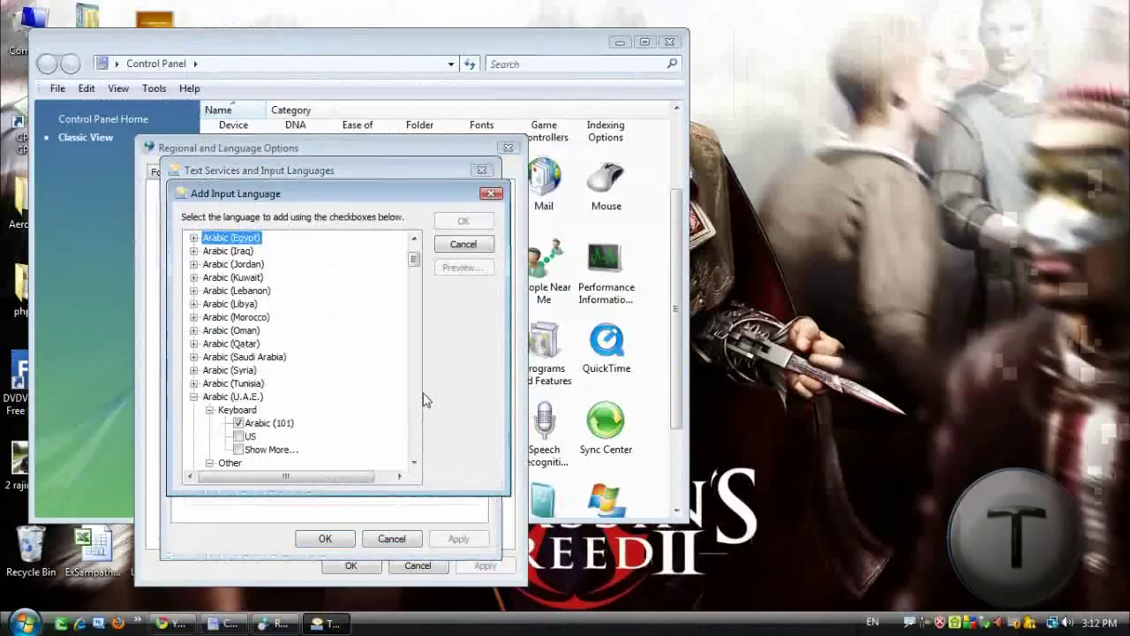
- Clear the French keyboard under French (France) in the list of languages to add
double_click(232, 396)
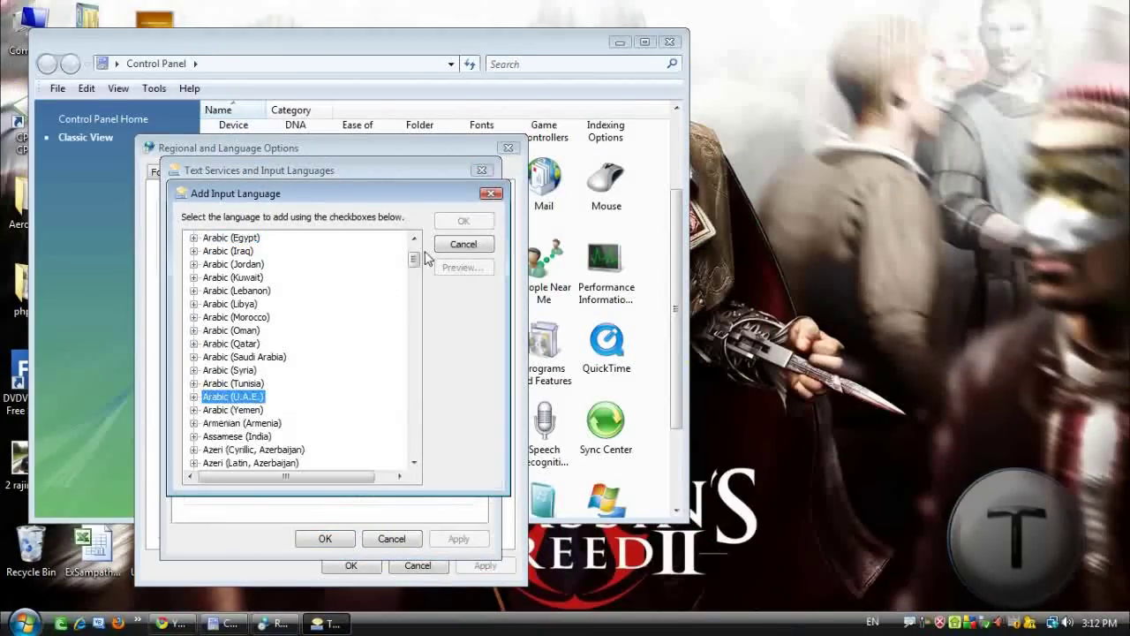
drag(418, 263, 416, 333)
click(239, 330)
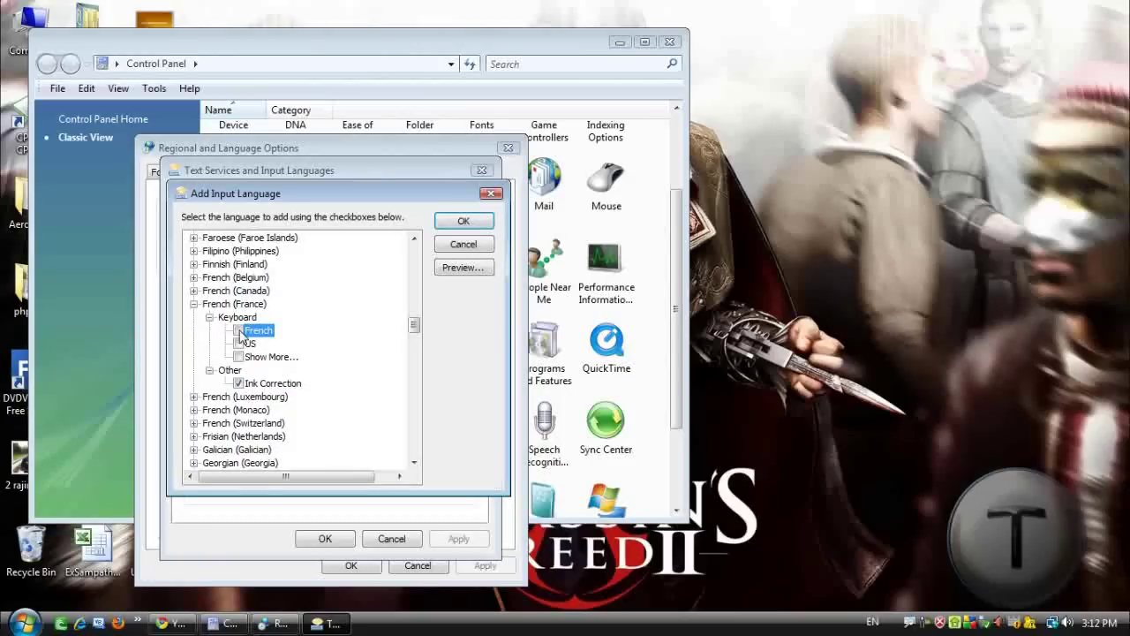
click(193, 304)
scroll(398, 360, down, 9)
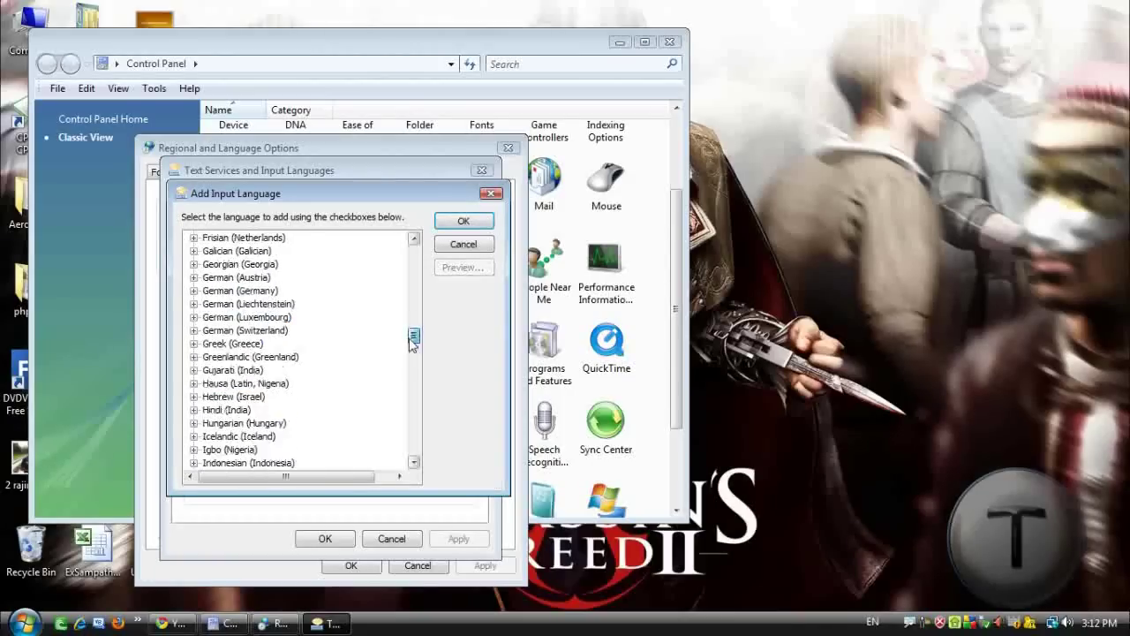
- Select the French keyboard under French (France) in the language list and confirm the selection
drag(405, 363, 413, 270)
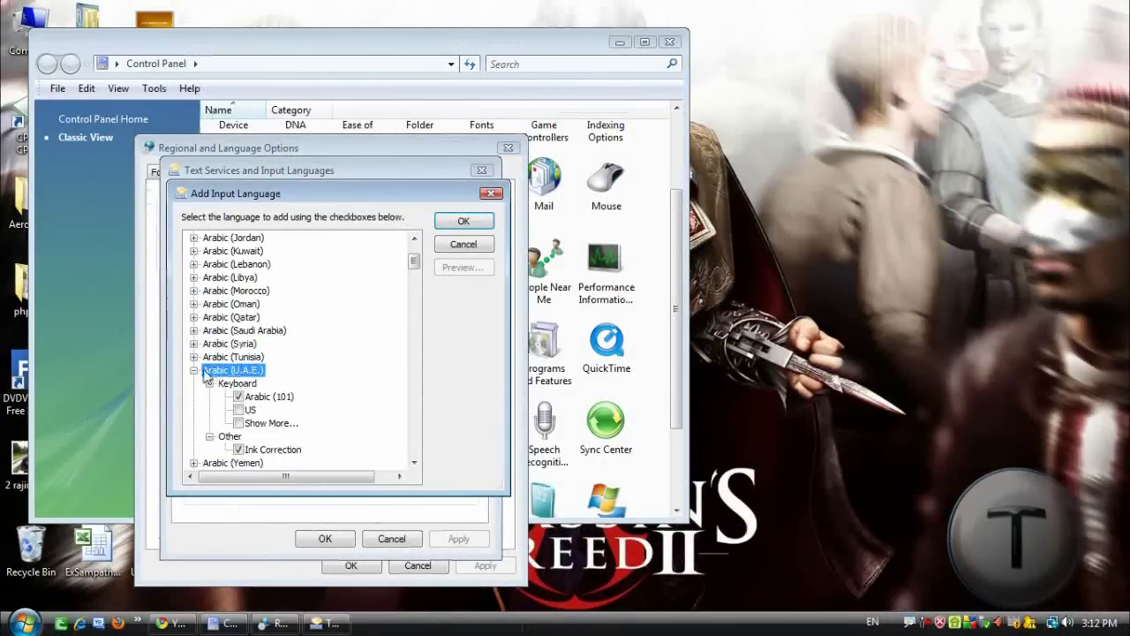
click(194, 371)
scroll(221, 388, down, 15)
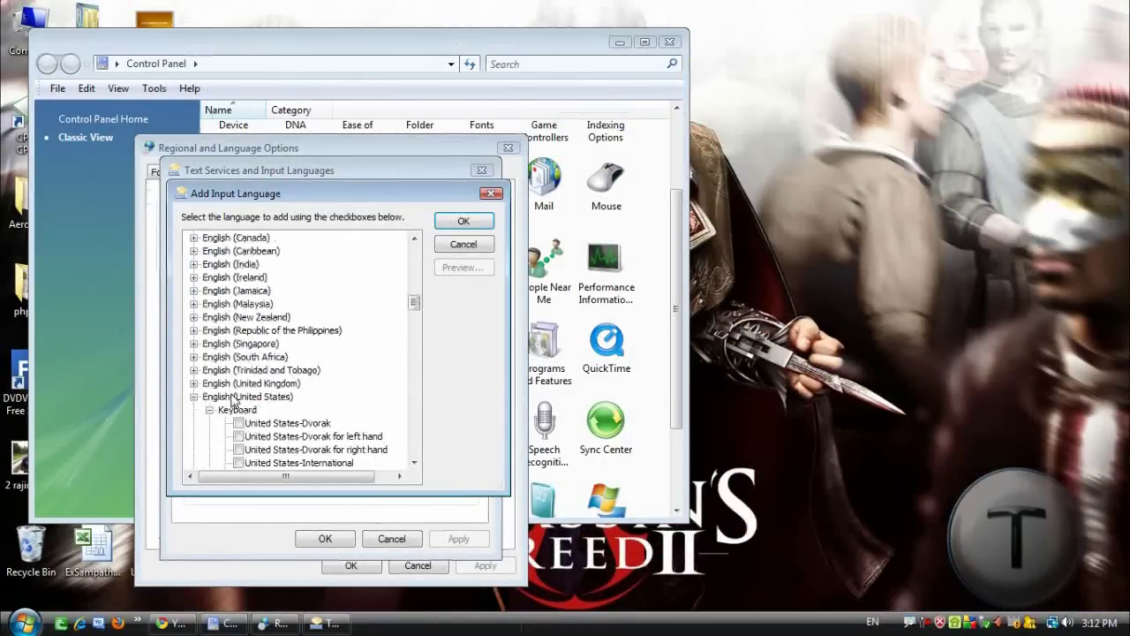
scroll(232, 400, down, 6)
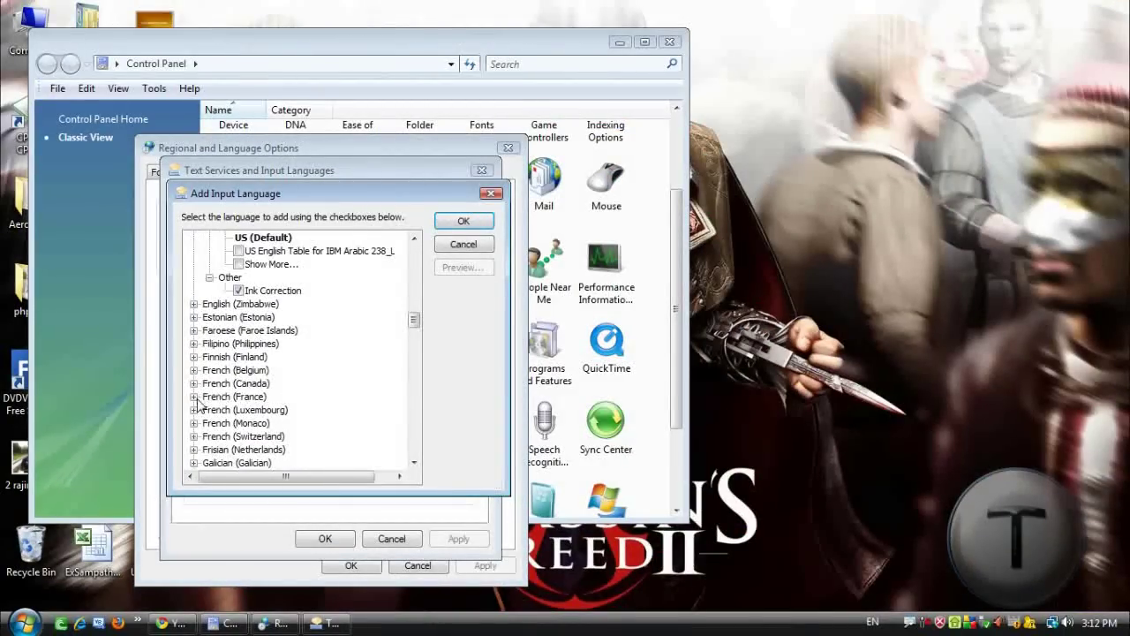
click(193, 396)
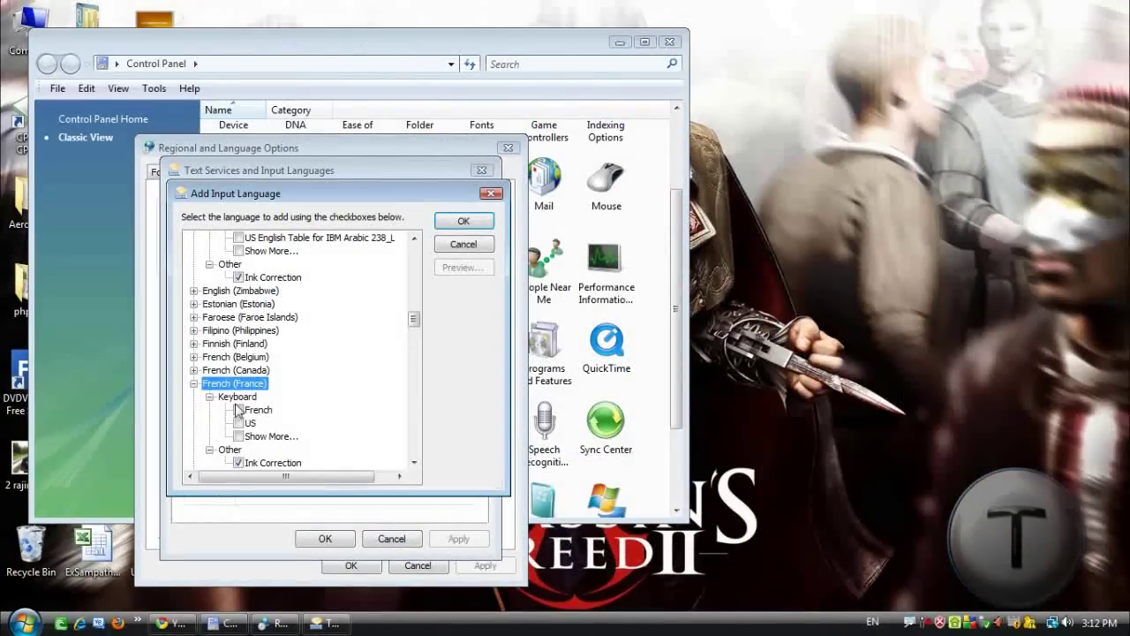
click(239, 410)
click(464, 220)
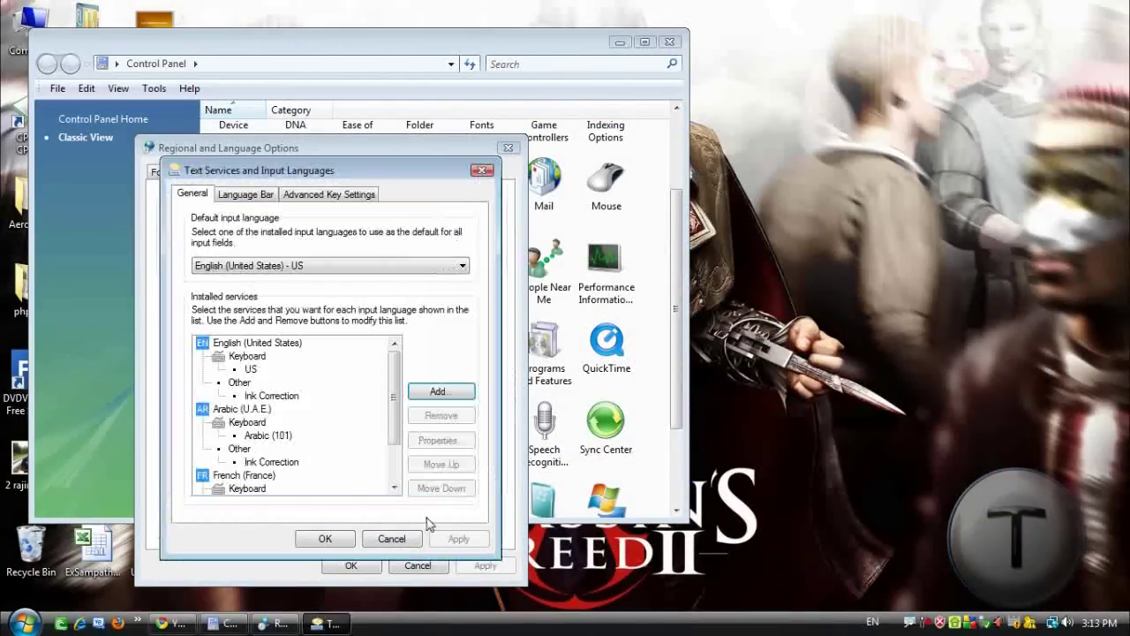
- Preview the keyboard layout of the installed French keyboard under French (France)
click(249, 489)
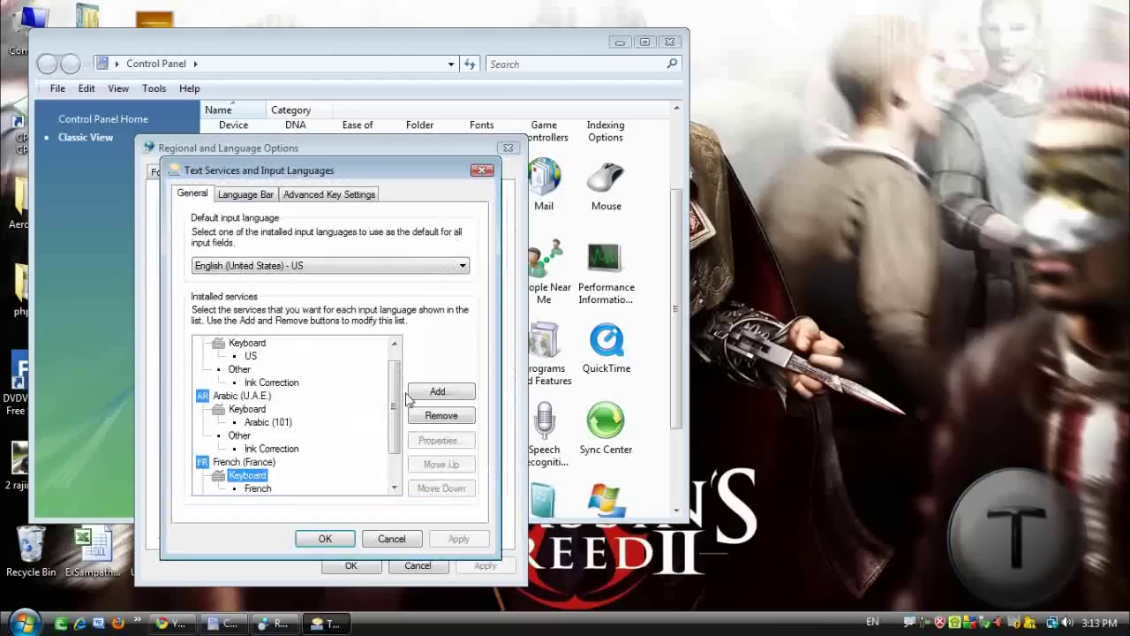
scroll(397, 401, down, 1)
click(247, 422)
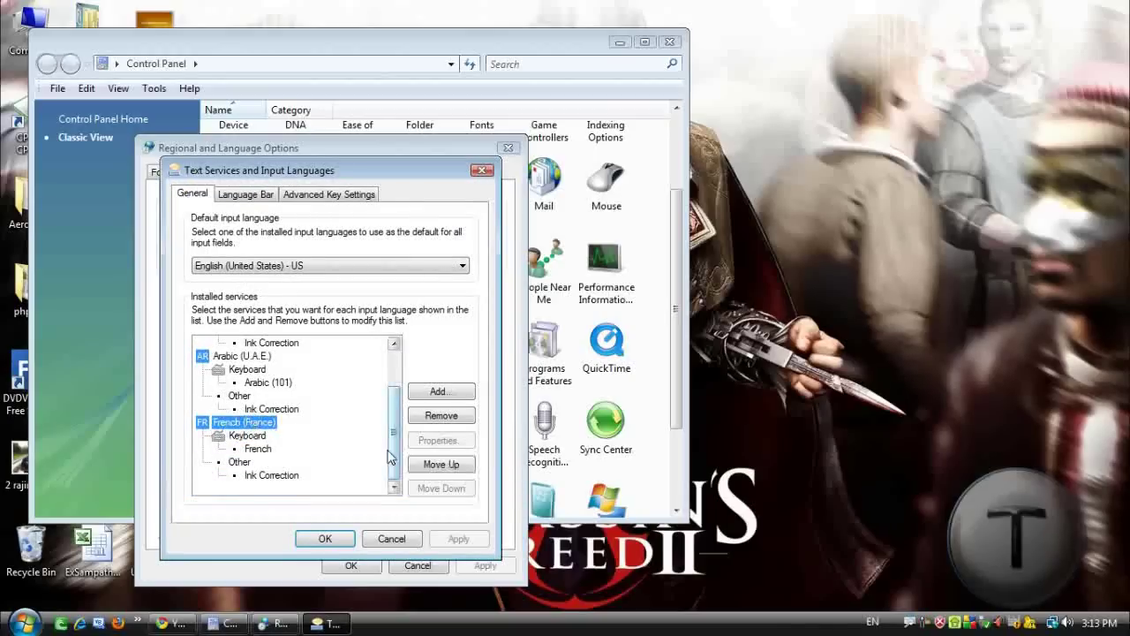
click(258, 449)
click(442, 439)
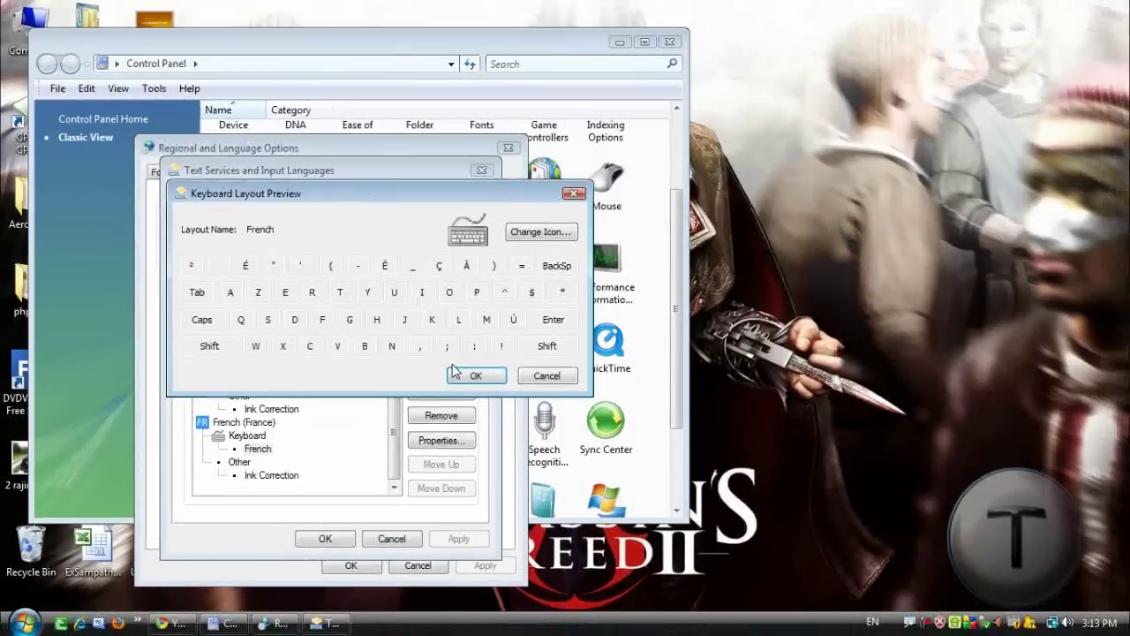
click(676, 476)
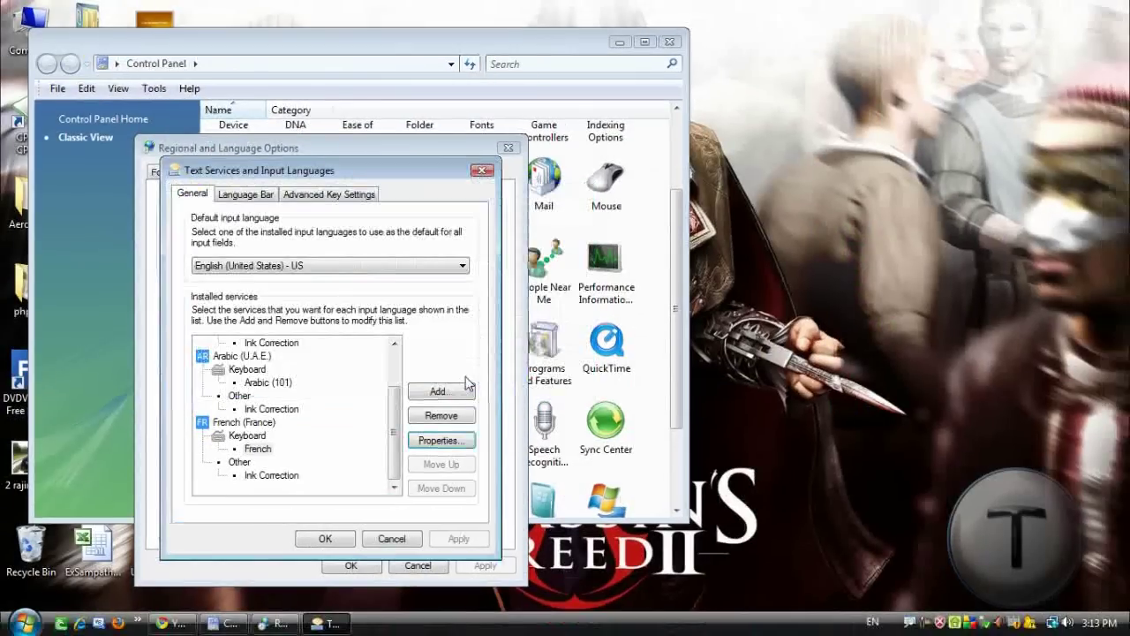
- Confirm the input language and regional settings and close the Control Panel
click(349, 541)
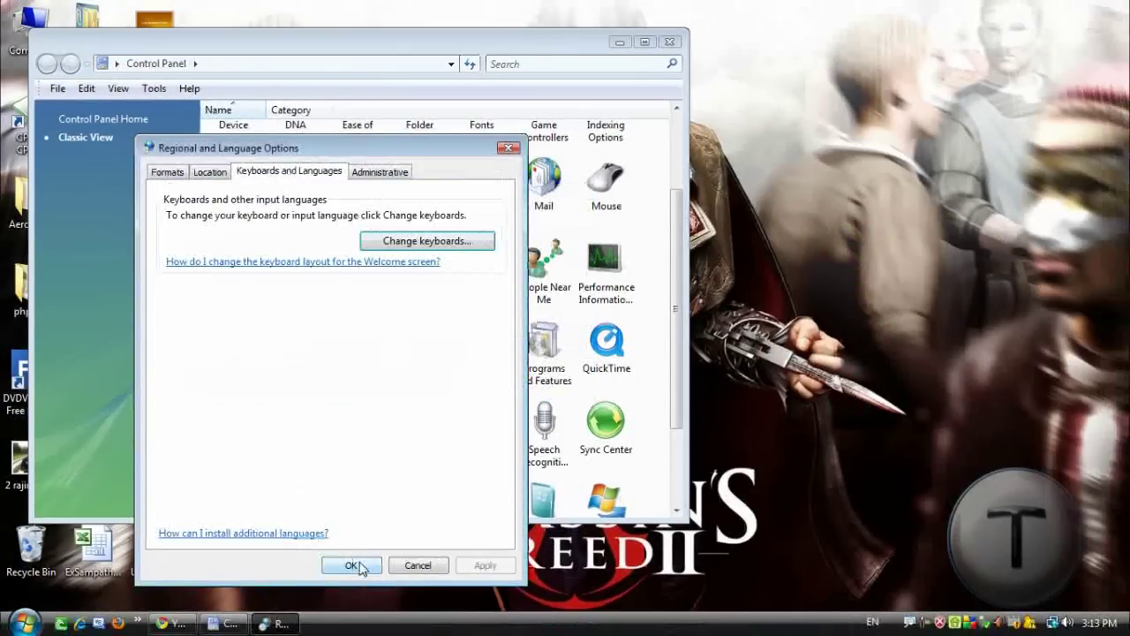
click(358, 566)
click(671, 42)
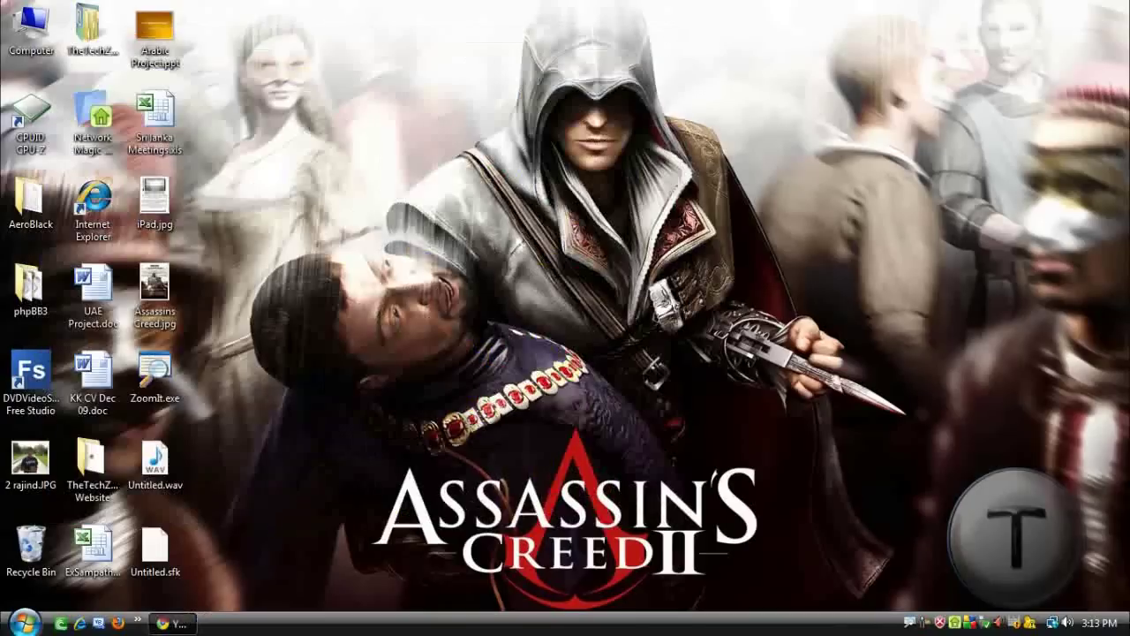
- Open Notepad and write "Hello" on the first line with the English keyboard
click(23, 623)
click(62, 346)
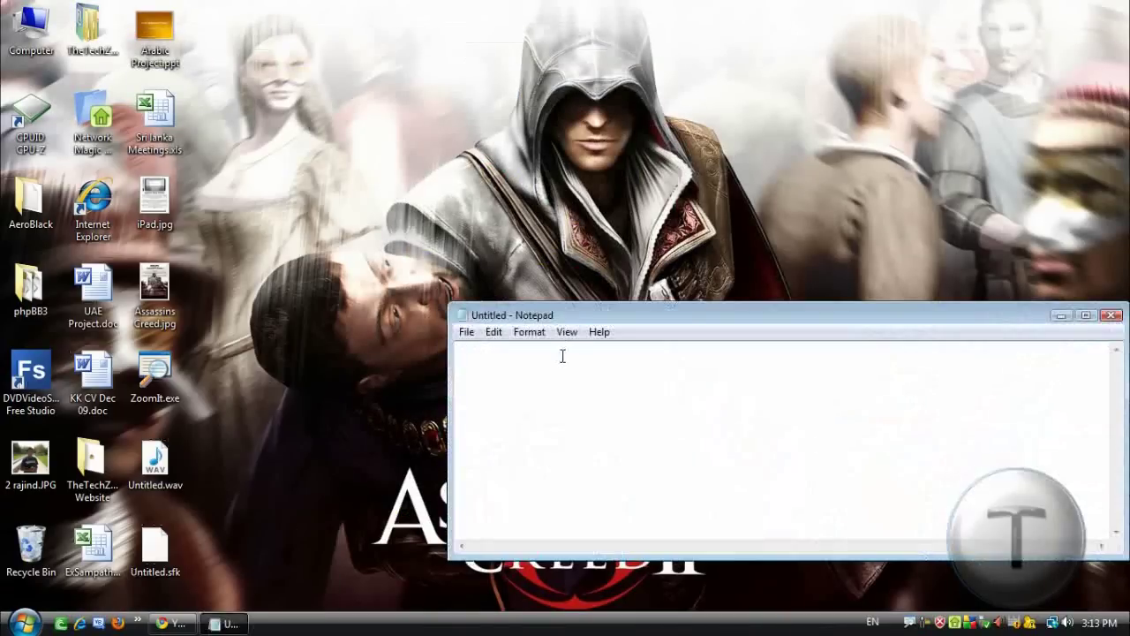
text(a)
key(BackSpace)
text(Hello)
- Switch the input language to Arabic (U.A.E.) and write "مر حباة" on a second line in the note
click(871, 624)
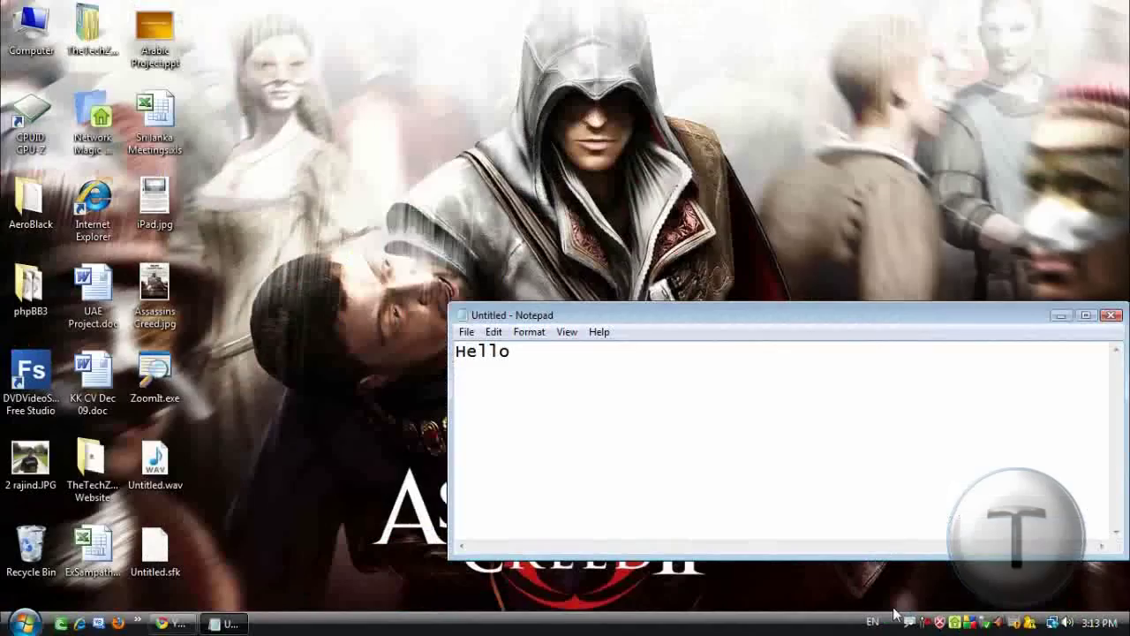
click(872, 621)
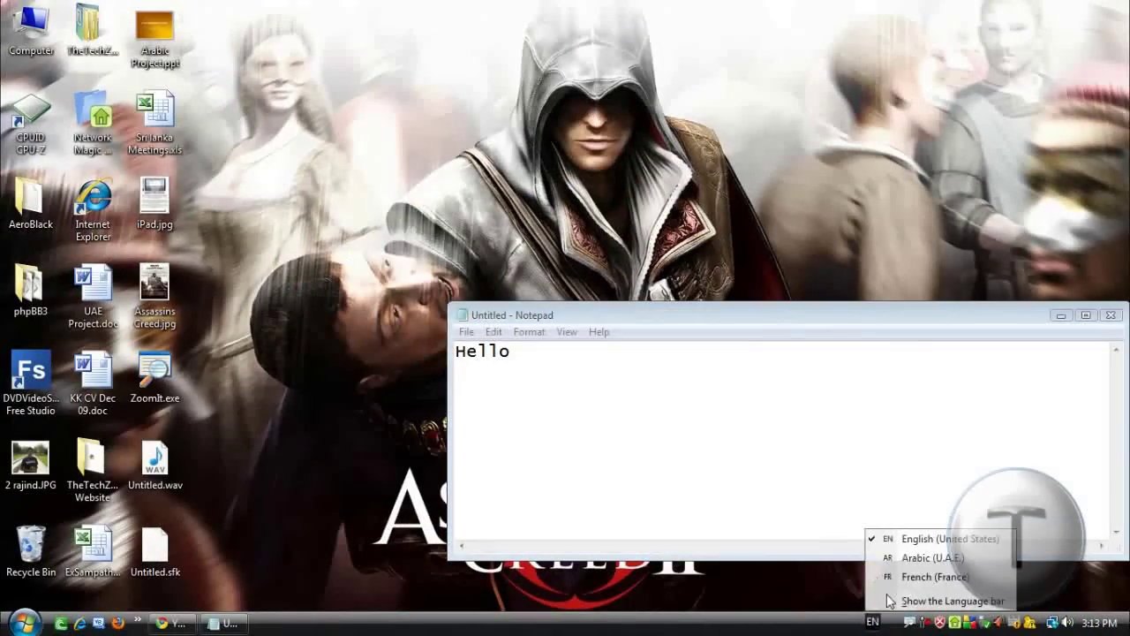
click(542, 389)
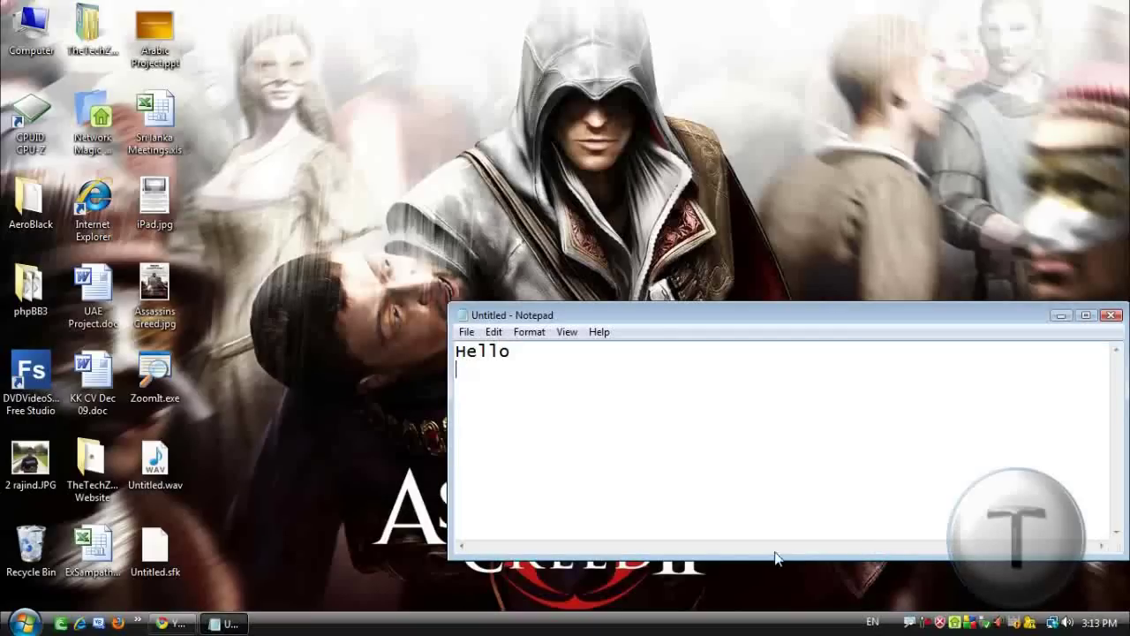
click(872, 621)
click(883, 562)
text(أ)
text(ة)
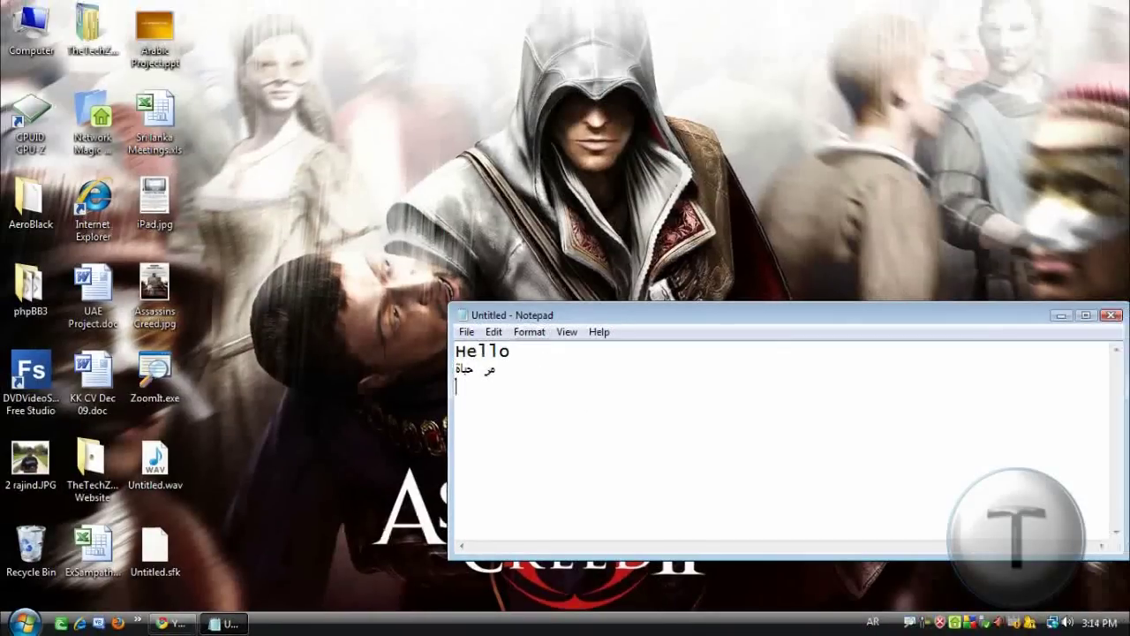
- Switch the input language to French (France) and write the test characters QA87654è-_ç-('" on the third line
click(873, 622)
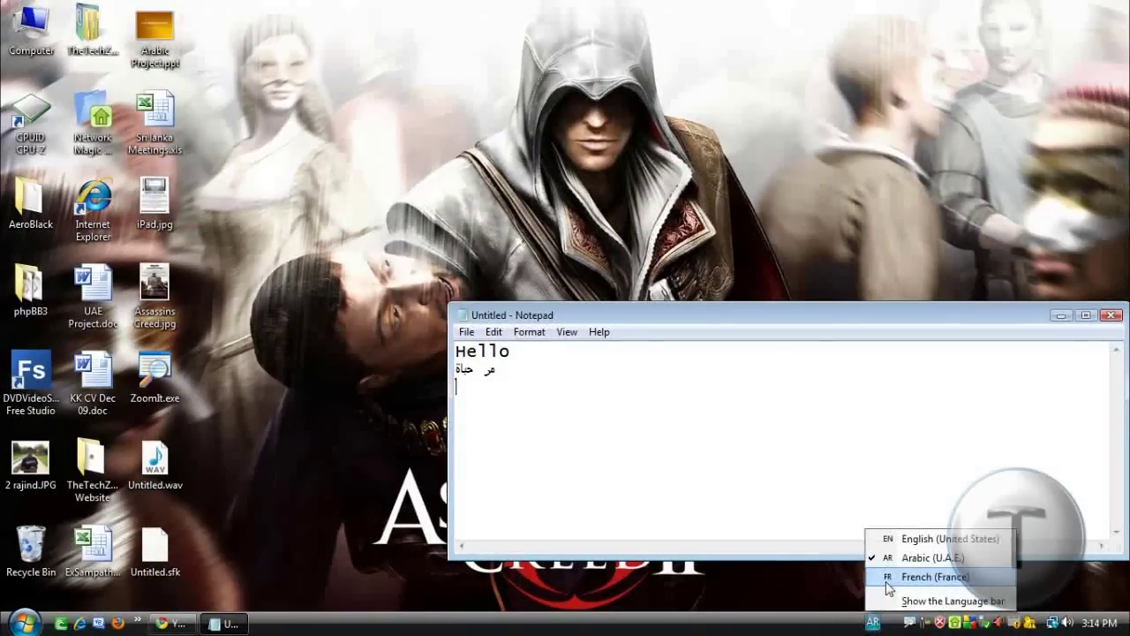
click(886, 577)
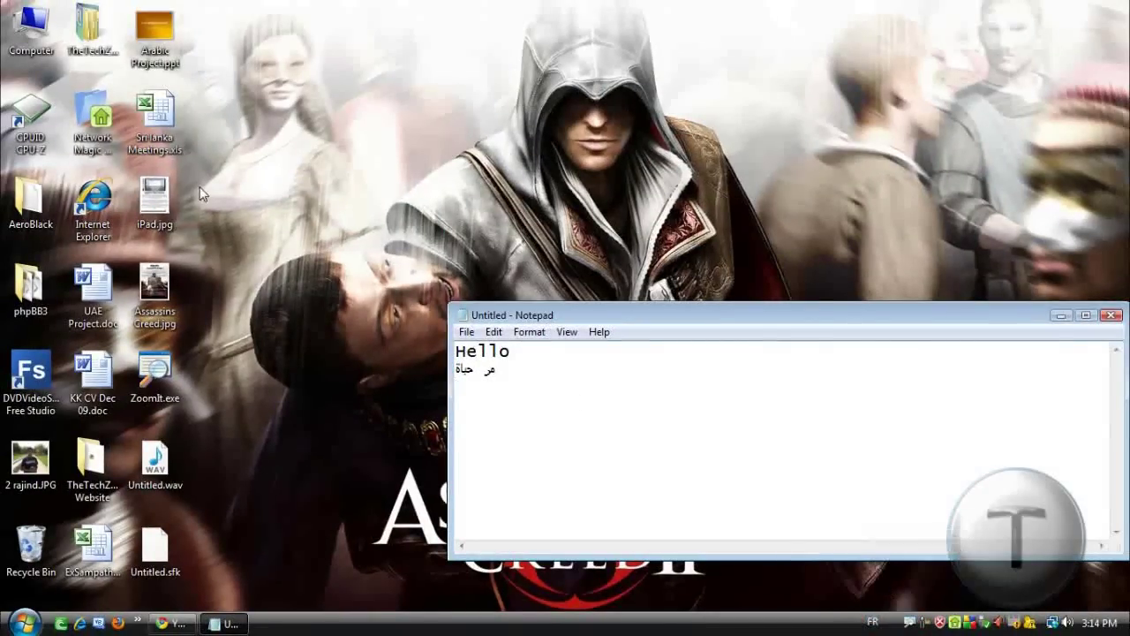
text(QA876)
text(54è)
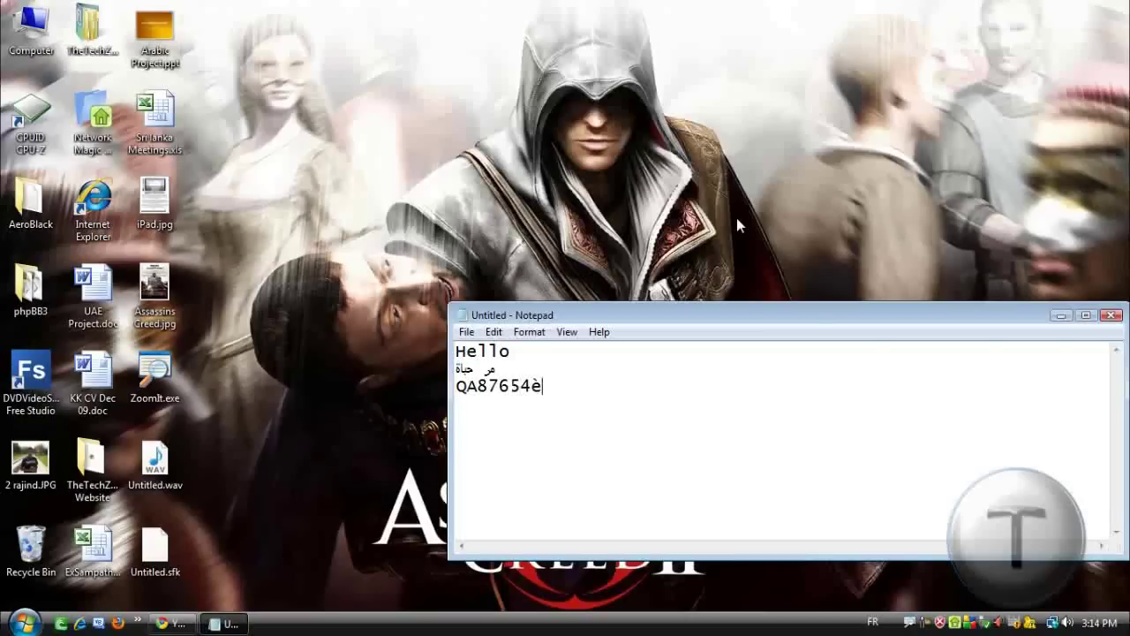
text(-_ç-('")
- Close the Notepad note without saving it
click(1111, 314)
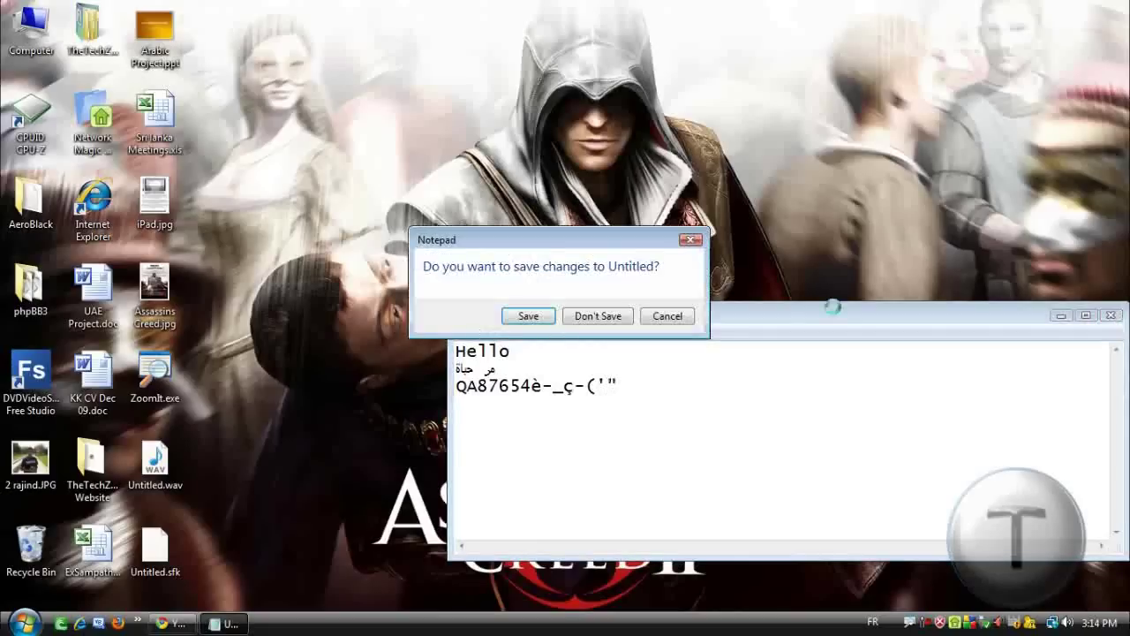
click(597, 318)
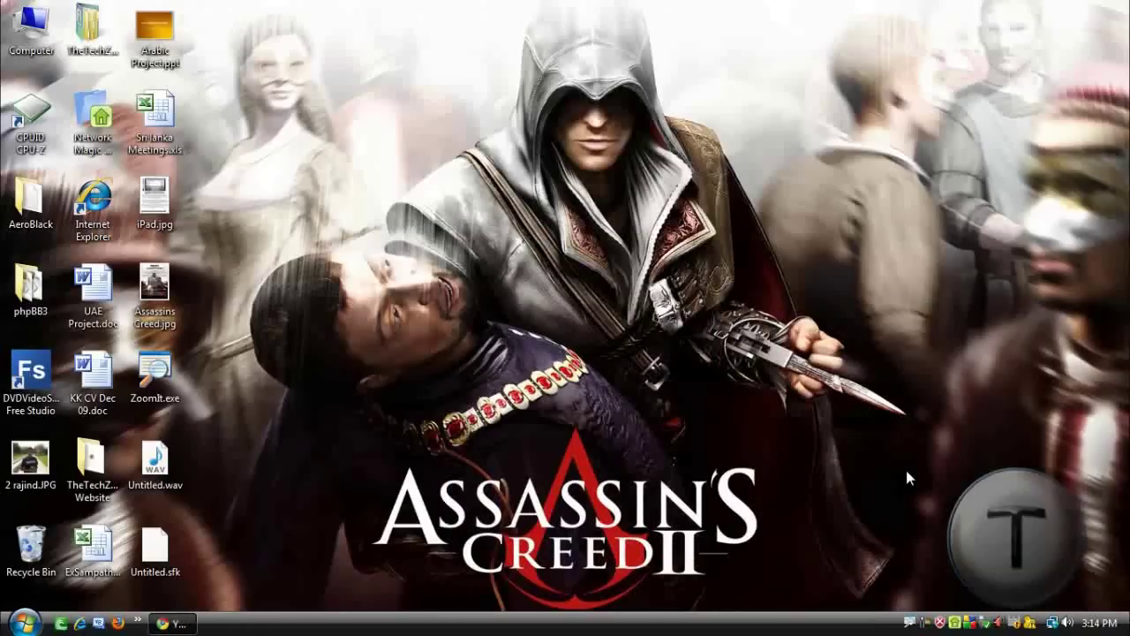